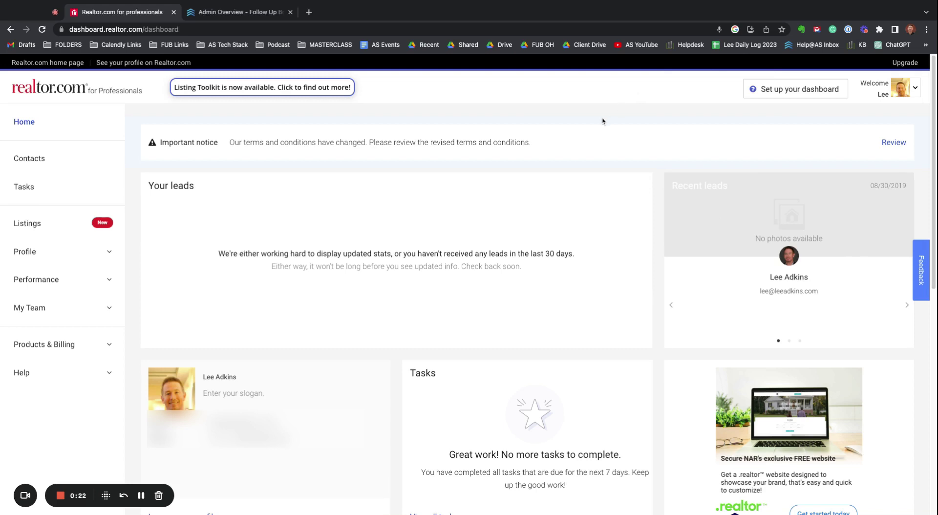
Step: Open the account's lead settings and start changing where profile leads are delivered
{"action": "left_click", "coordinate": [893, 95]}
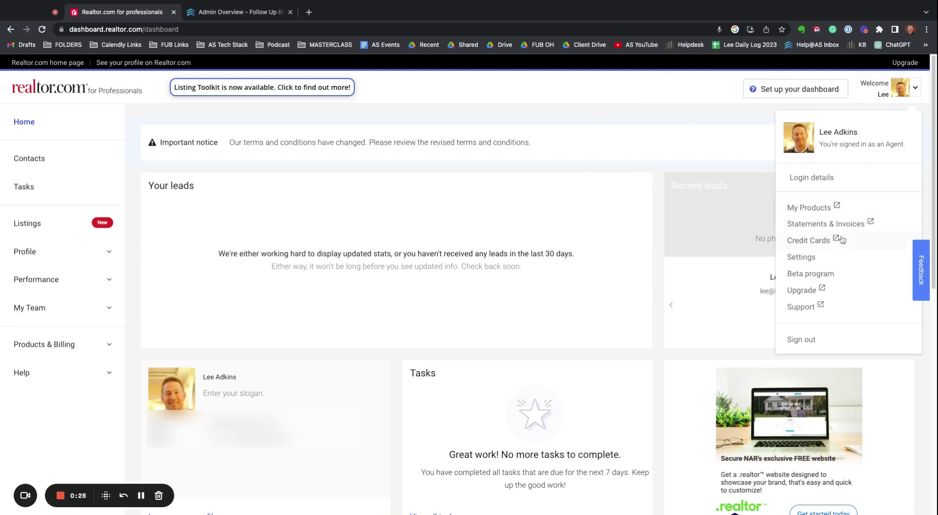
{"action": "left_click", "coordinate": [803, 257]}
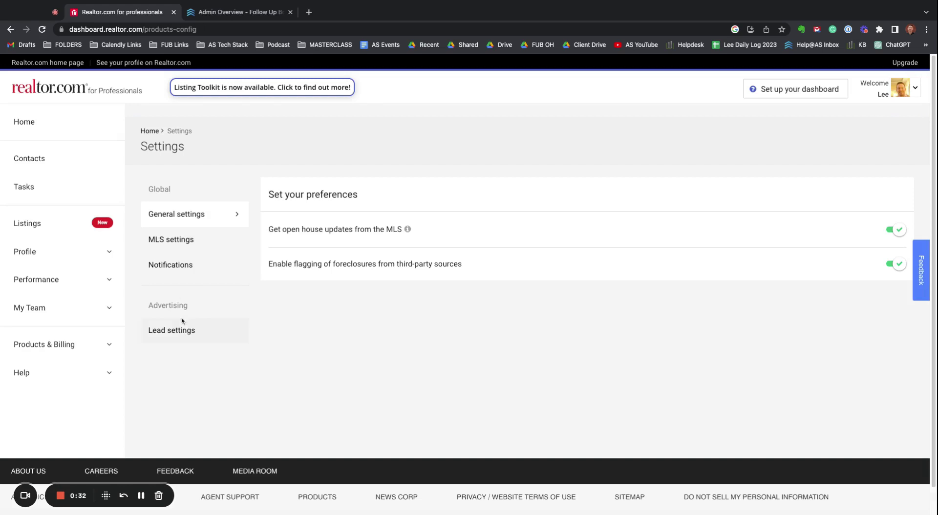
{"action": "left_click", "coordinate": [181, 331]}
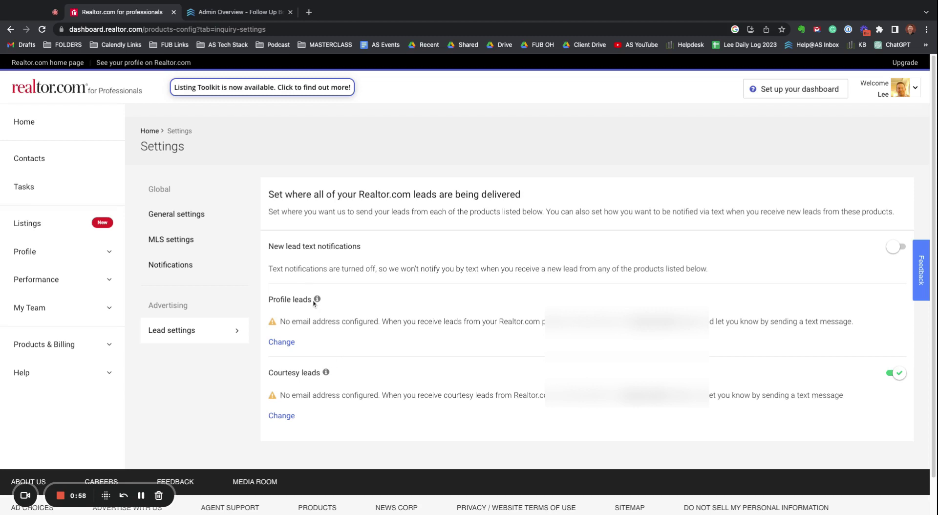
{"action": "left_click", "coordinate": [281, 342]}
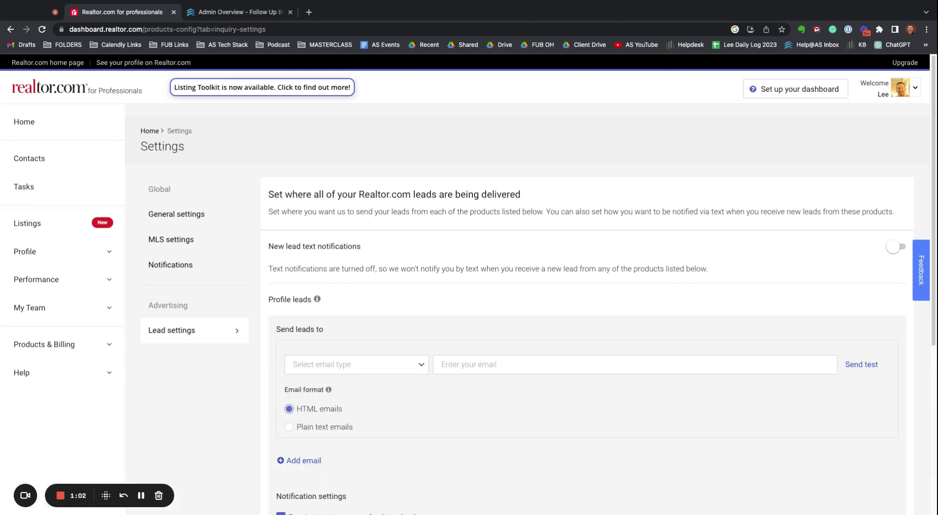
Step: Switch to Follow Up Boss and copy the lead email address from the API settings
{"action": "left_click", "coordinate": [232, 14]}
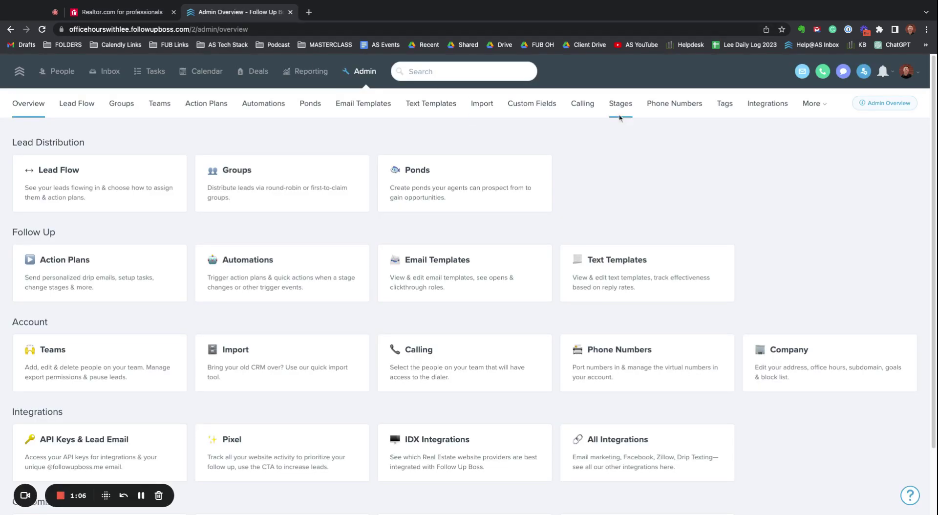
{"action": "left_click", "coordinate": [812, 109]}
{"action": "left_click", "coordinate": [790, 142]}
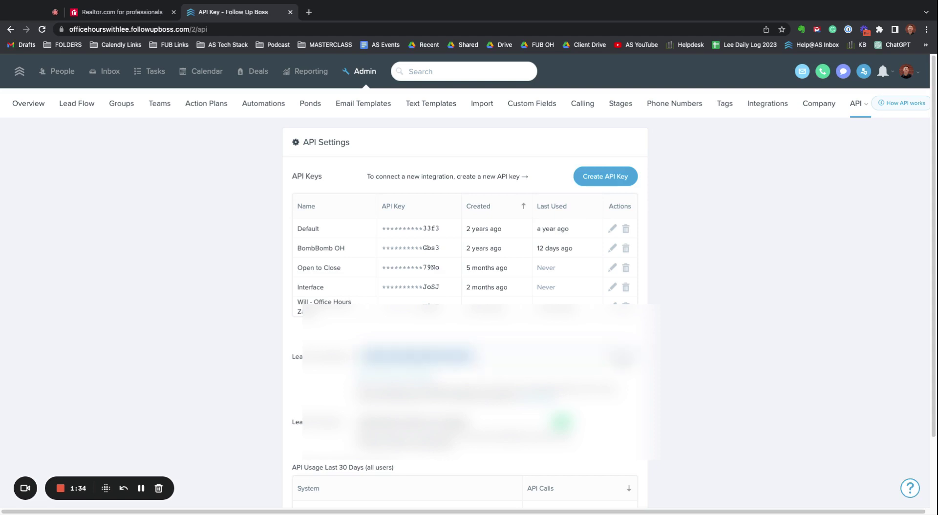
Step: Back in Realtor.com, enter the copied lead email for profile leads with the Personal mailbox type and send a test email
{"action": "left_click", "coordinate": [159, 16]}
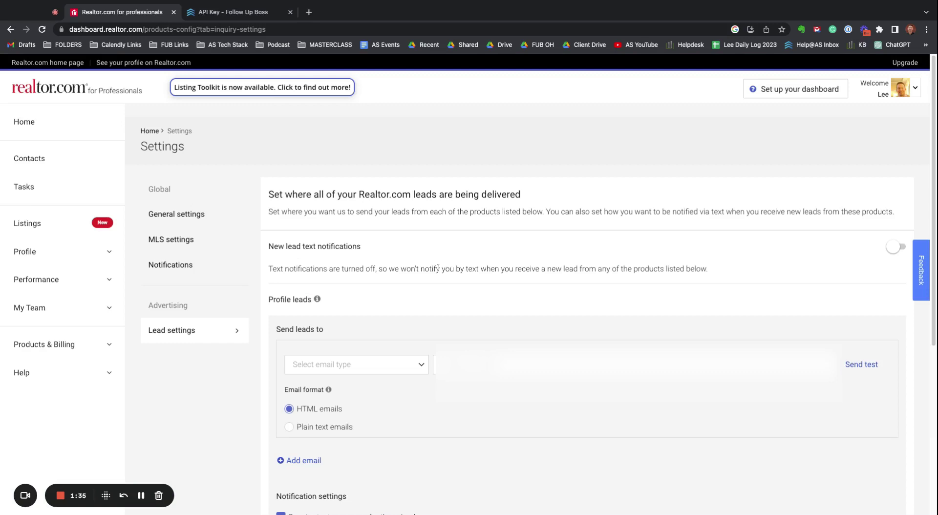
{"action": "left_click", "coordinate": [489, 365]}
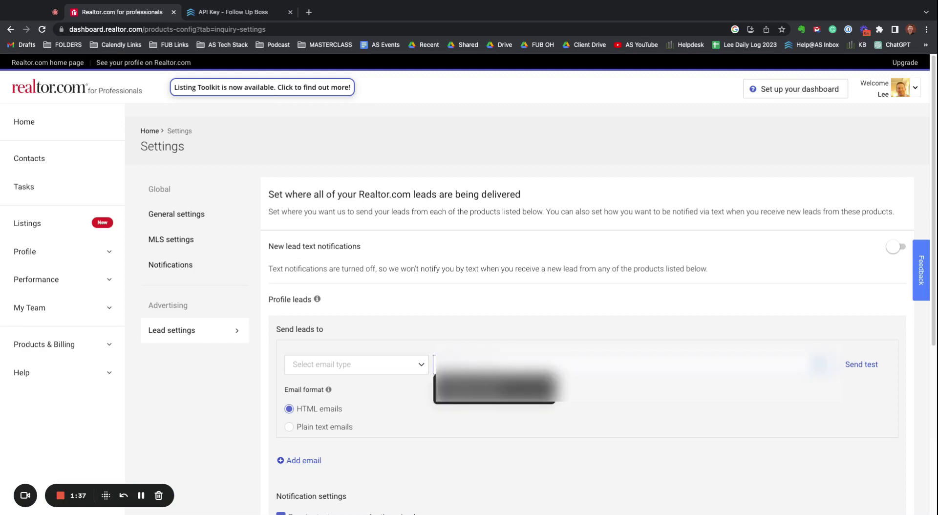
{"action": "left_click", "coordinate": [496, 387]}
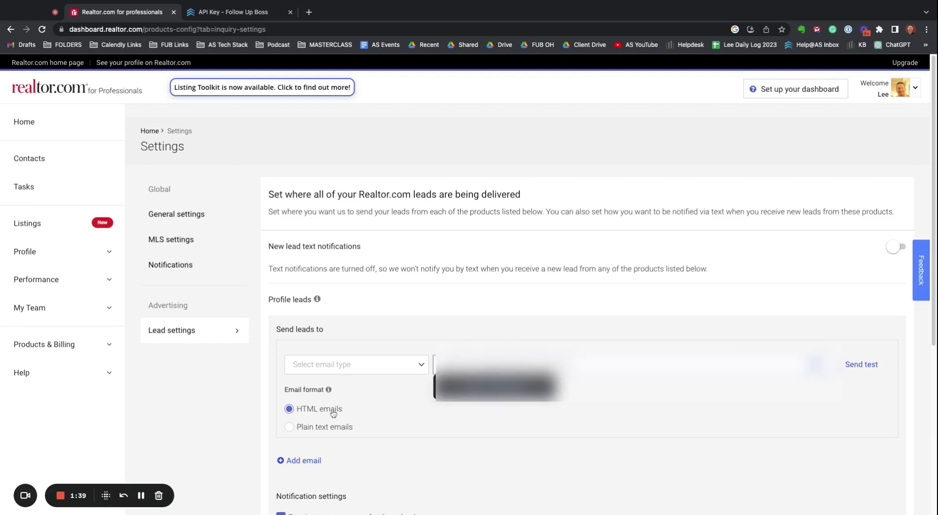
{"action": "left_click", "coordinate": [862, 365]}
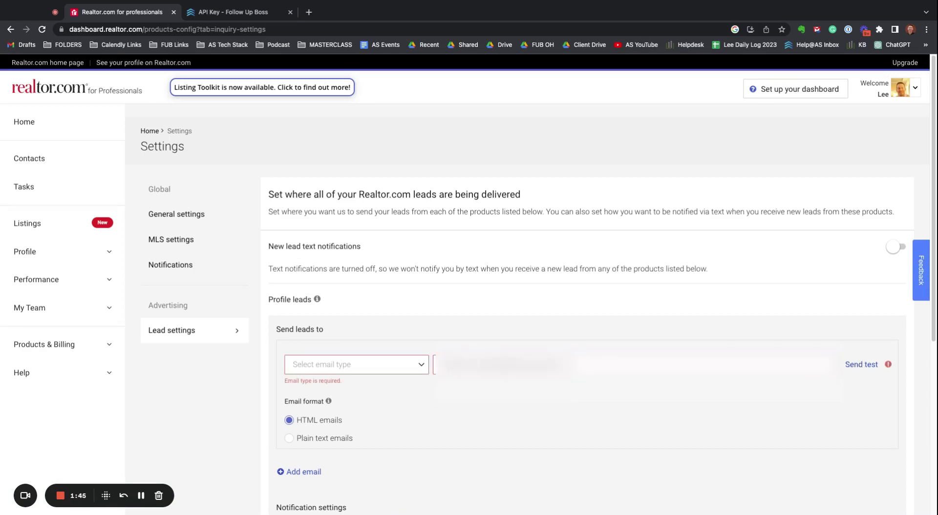
{"action": "left_click", "coordinate": [399, 364]}
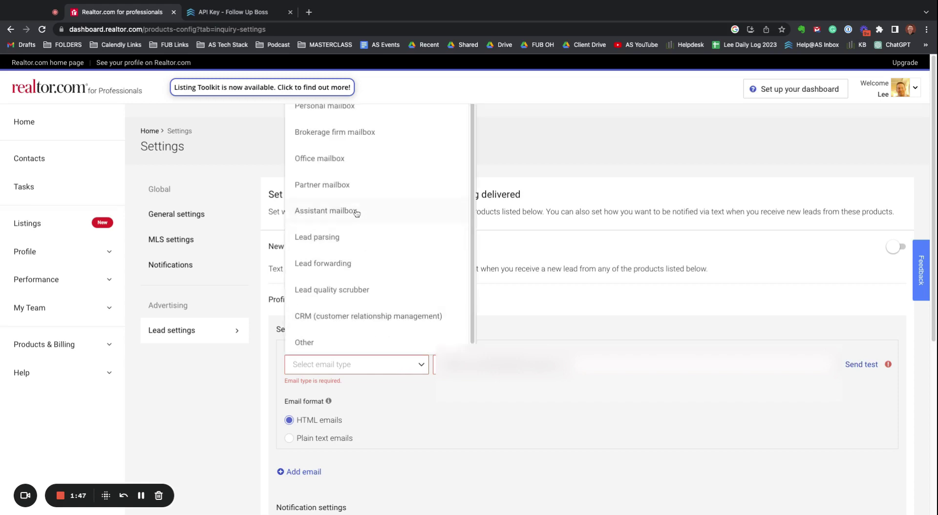
{"action": "left_click", "coordinate": [349, 113]}
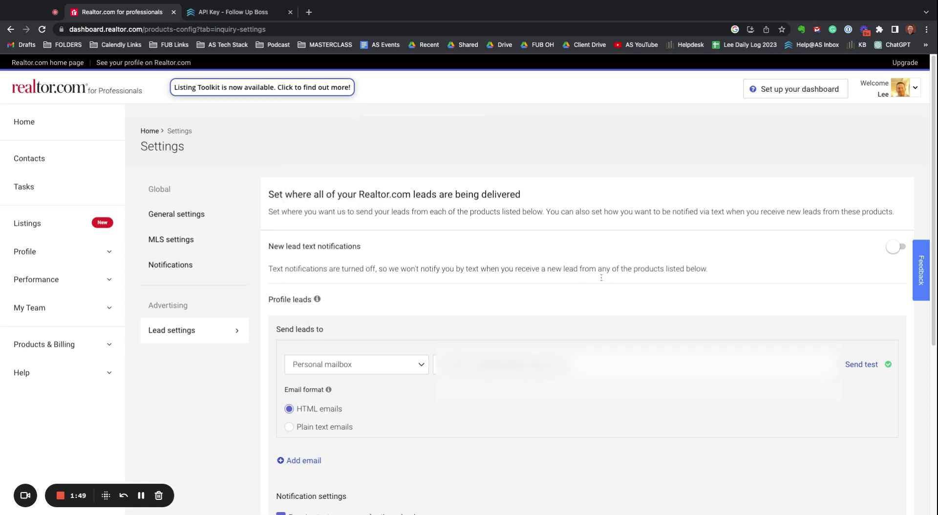
{"action": "left_click", "coordinate": [855, 367]}
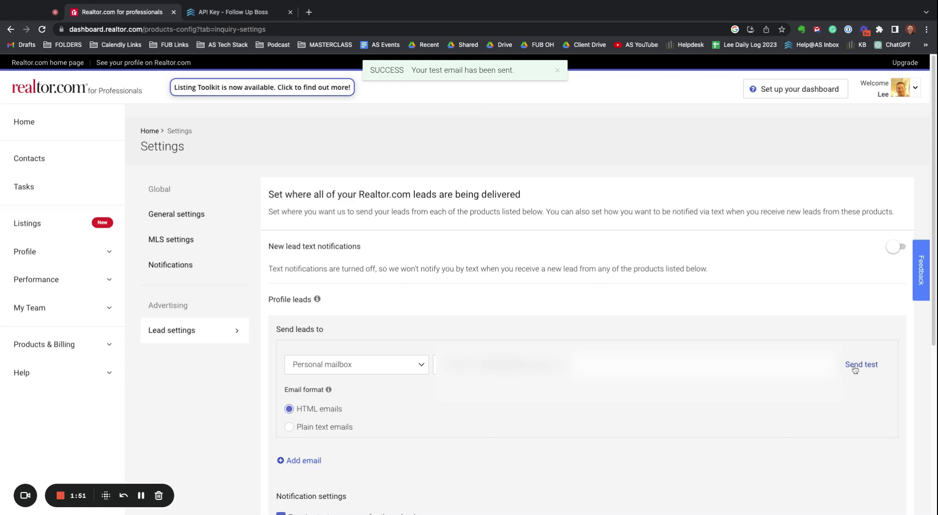
Step: Switch to Follow Up Boss and review the Test Email lead from the Realtor.com source in the lead flow
{"action": "left_click", "coordinate": [233, 13]}
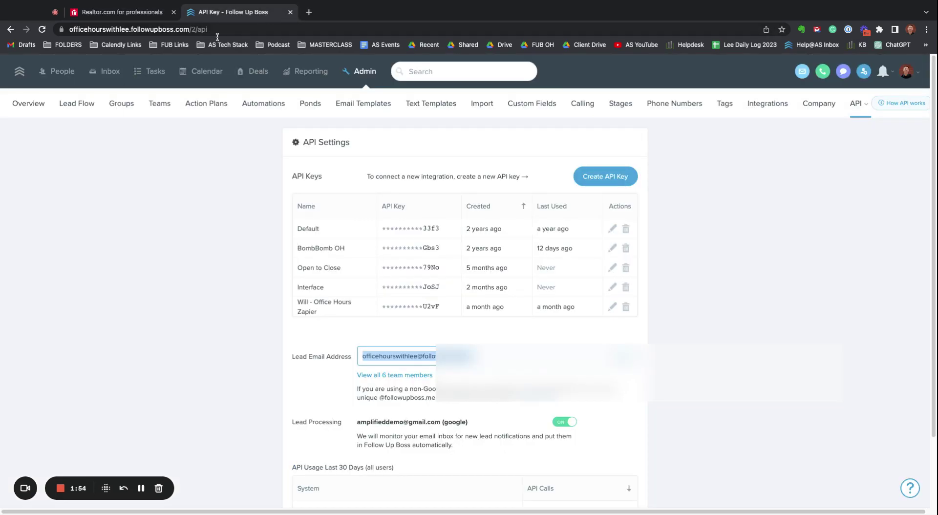
{"action": "left_click", "coordinate": [90, 104]}
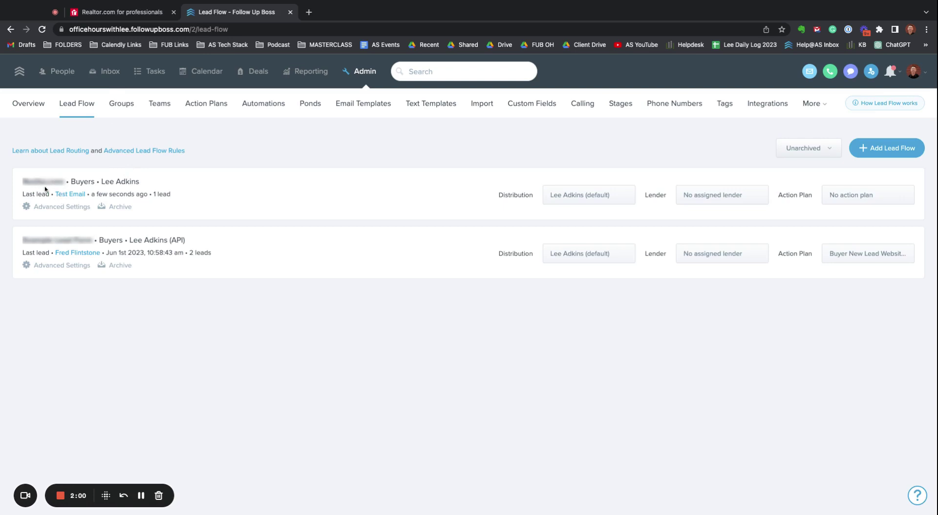
{"action": "left_click", "coordinate": [73, 194]}
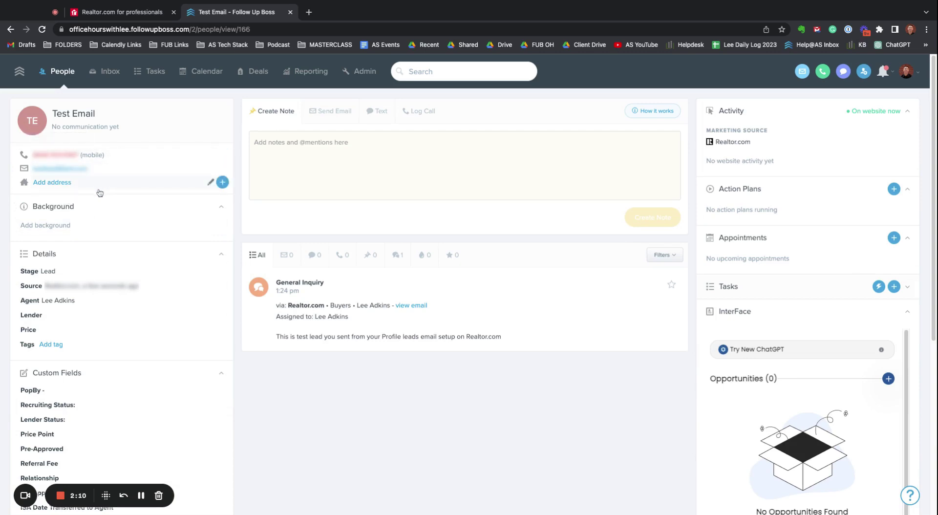
{"action": "left_click", "coordinate": [11, 32]}
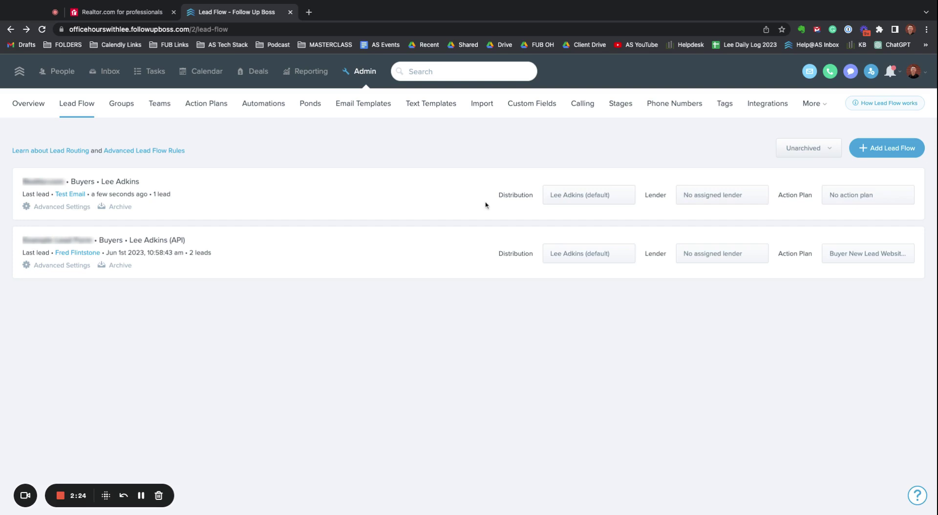
Step: Return to Realtor.com, turn off text messages for profile leads and save the delivery settings
{"action": "left_click", "coordinate": [150, 19]}
{"action": "left_click", "coordinate": [891, 96]}
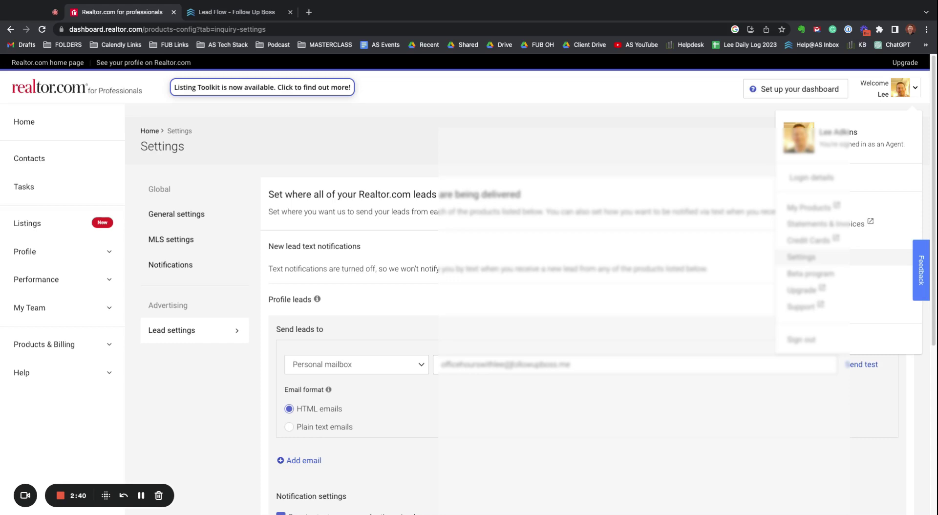
{"action": "scroll", "coordinate": [516, 369], "scroll_direction": "down", "scroll_amount": 3}
{"action": "scroll", "coordinate": [516, 369], "scroll_direction": "down", "scroll_amount": 1}
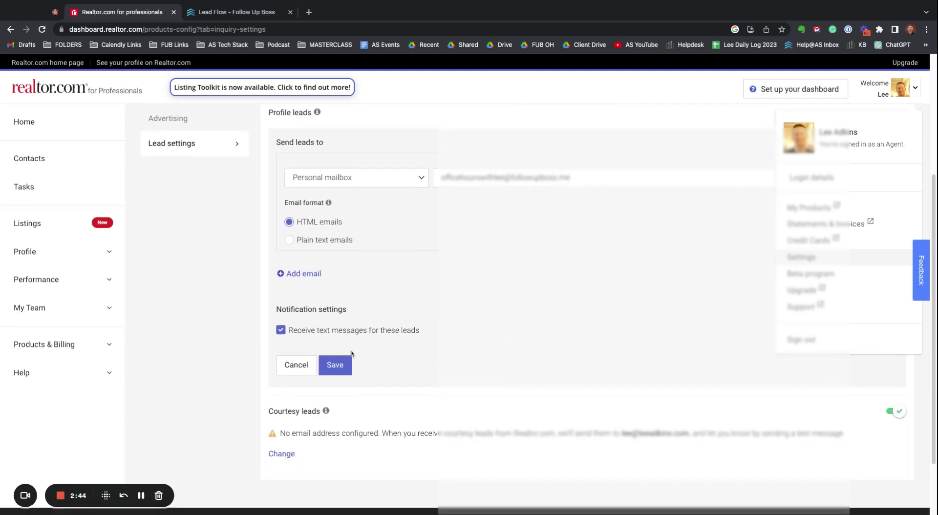
{"action": "left_click", "coordinate": [281, 331]}
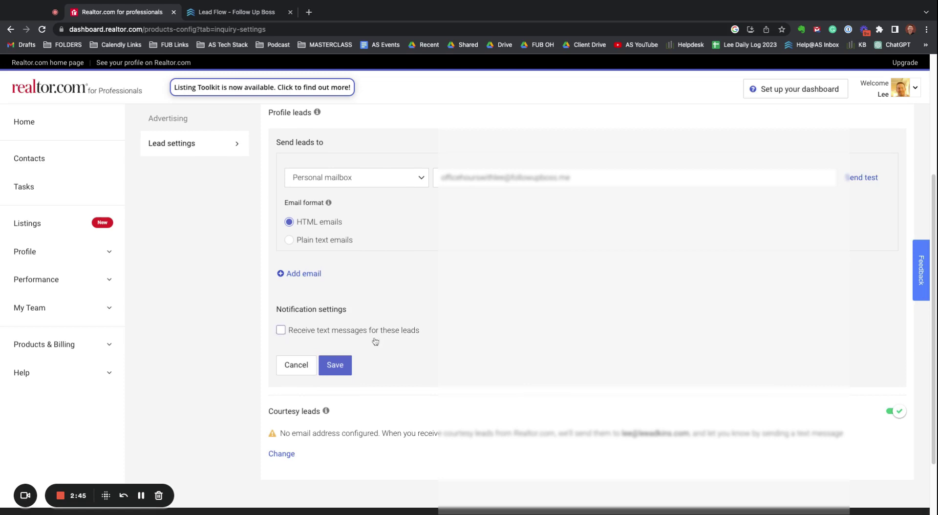
{"action": "left_click", "coordinate": [336, 365]}
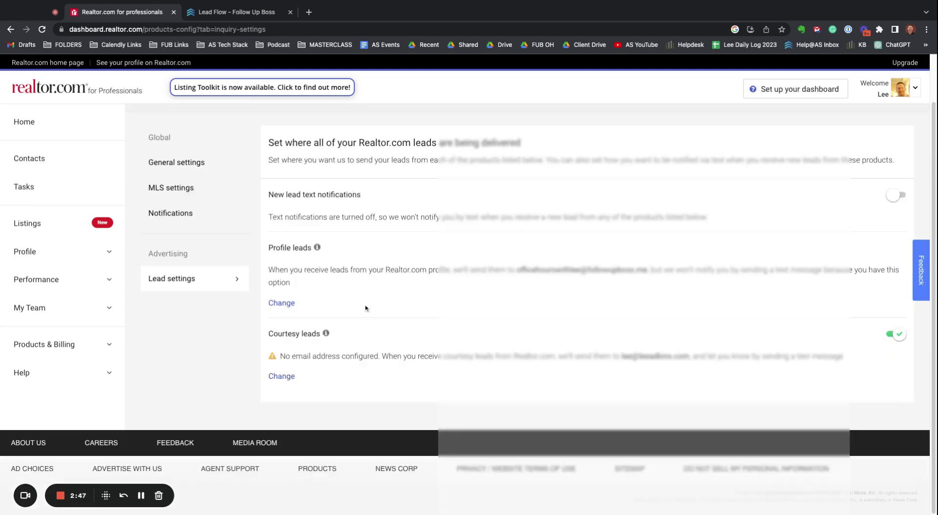
Step: Set courtesy leads to the same copied lead email with the Personal mailbox type and send a test email
{"action": "left_click", "coordinate": [291, 380]}
{"action": "scroll", "coordinate": [366, 359], "scroll_direction": "down", "scroll_amount": 2}
{"action": "left_click", "coordinate": [450, 385]}
{"action": "key", "text": "super+v"}
{"action": "left_click", "coordinate": [423, 389]}
{"action": "left_click", "coordinate": [343, 127]}
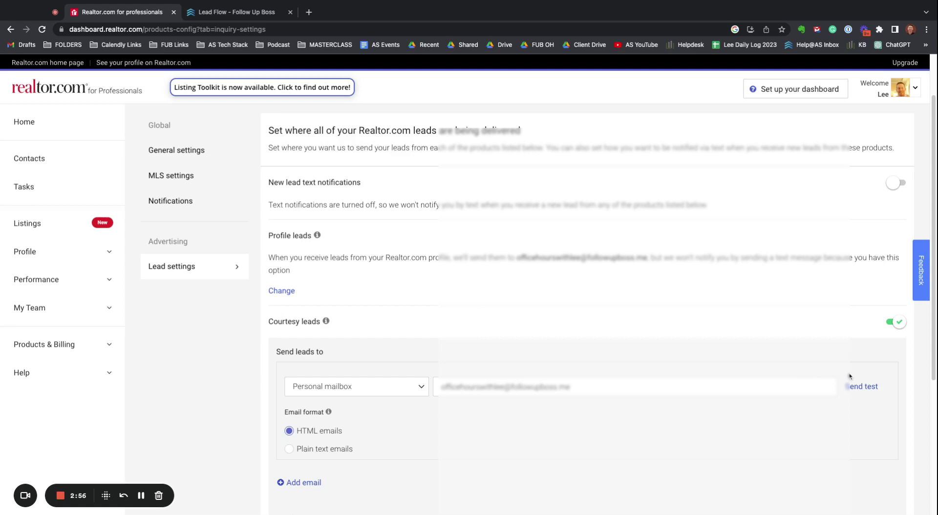
{"action": "left_click", "coordinate": [868, 387]}
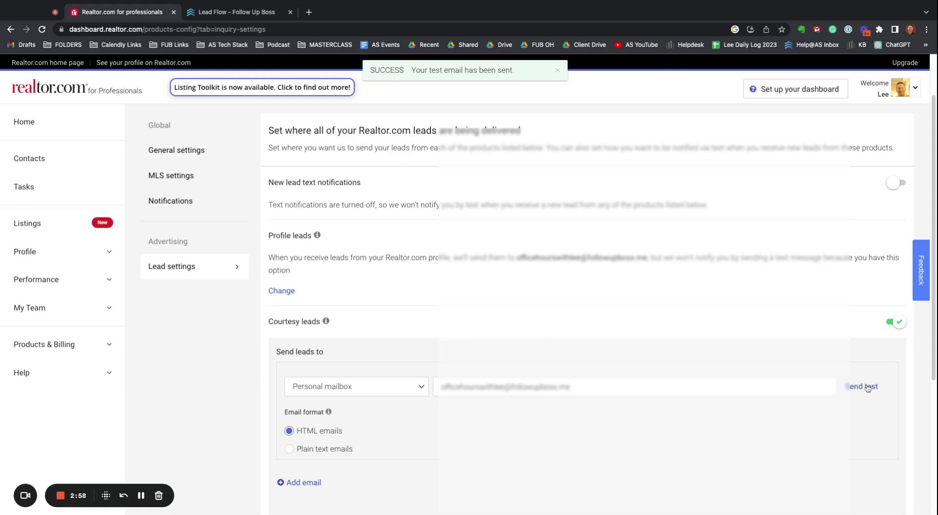
Step: Switch to Follow Up Boss, reload the lead flow and check the Test Email lead for the courtesy test inquiry
{"action": "left_click", "coordinate": [247, 15]}
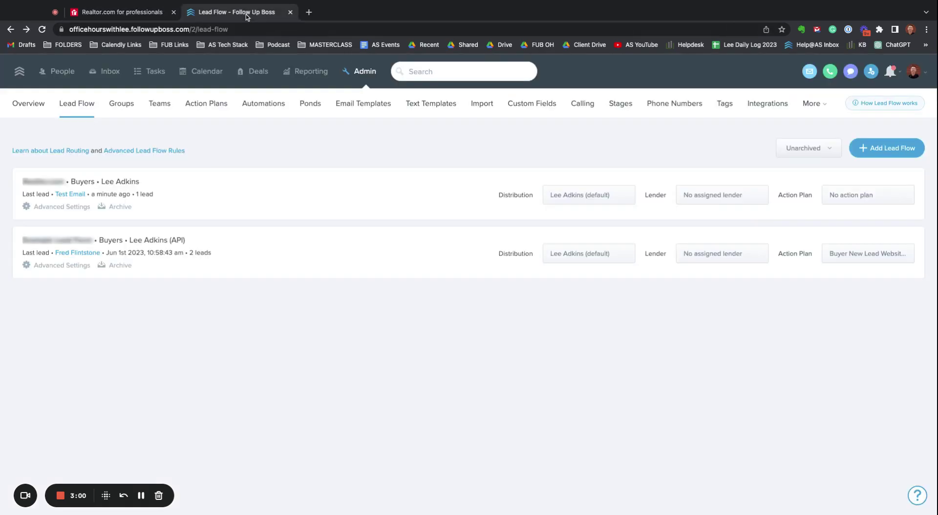
{"action": "left_click", "coordinate": [42, 30]}
{"action": "left_click", "coordinate": [79, 194]}
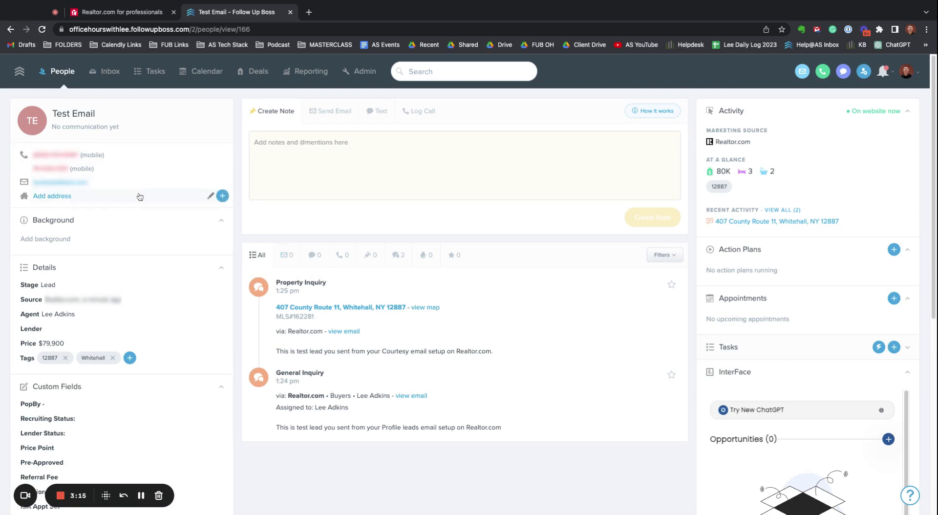
{"action": "left_click", "coordinate": [11, 31]}
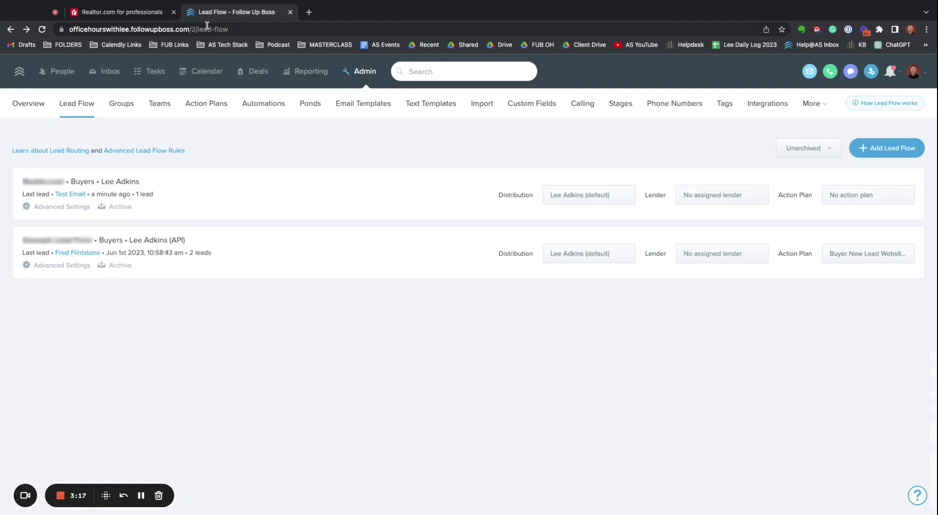